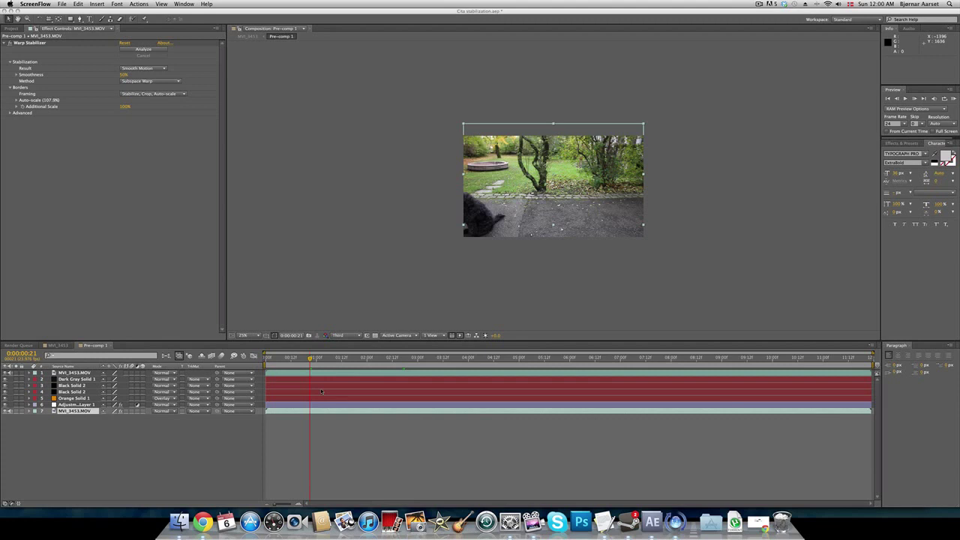
- Select the top MVI_3453.MOV layer, zoom the viewer to 50%, and go to 0:00:02:03
click(289, 372)
click(288, 372)
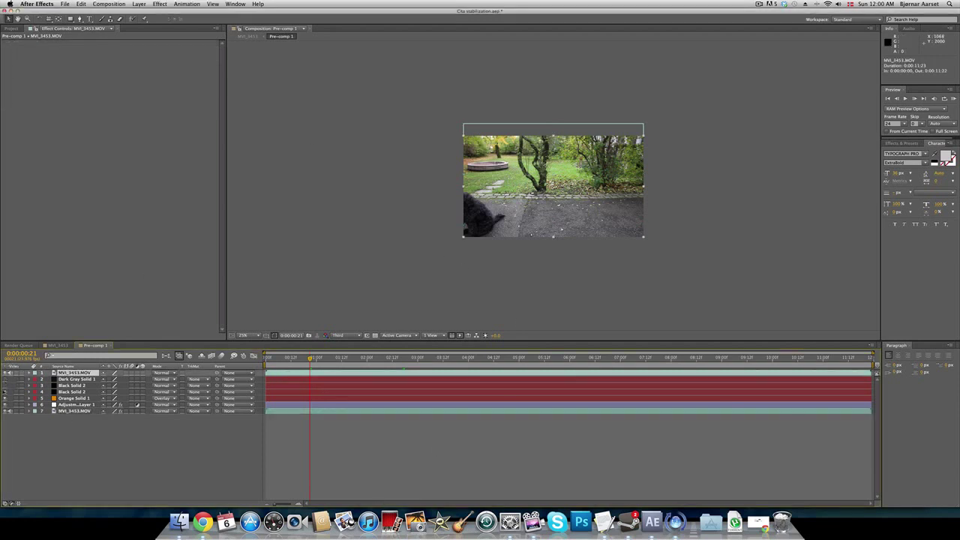
click(9, 411)
key(period)
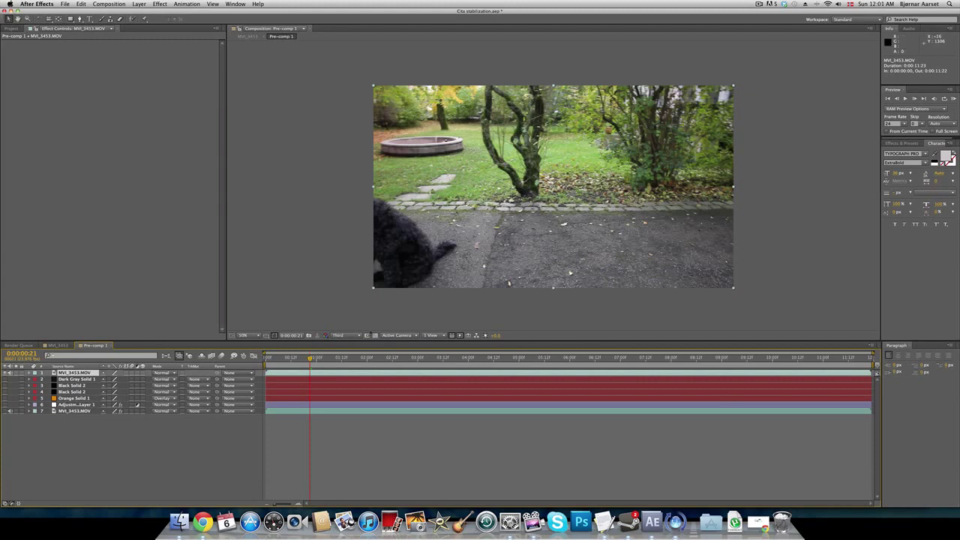
click(372, 357)
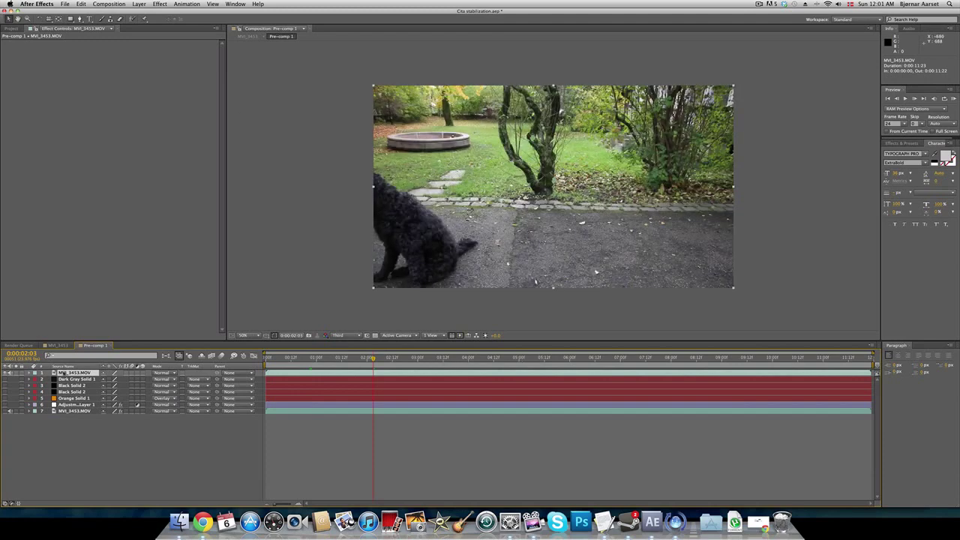
- Apply Effect > Distort > Warp Stabilizer to the top MVI_3453.MOV layer
click(189, 4)
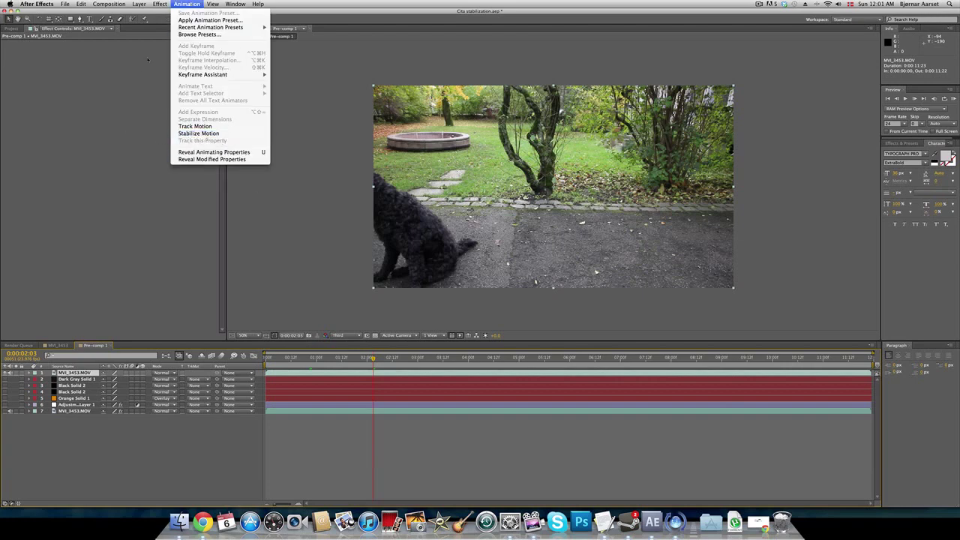
mouse_move(160, 4)
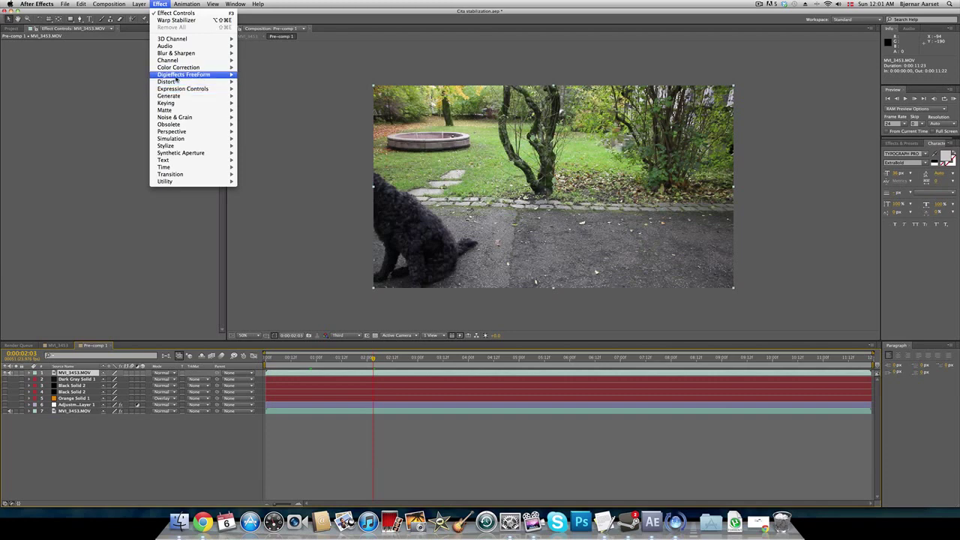
mouse_move(184, 81)
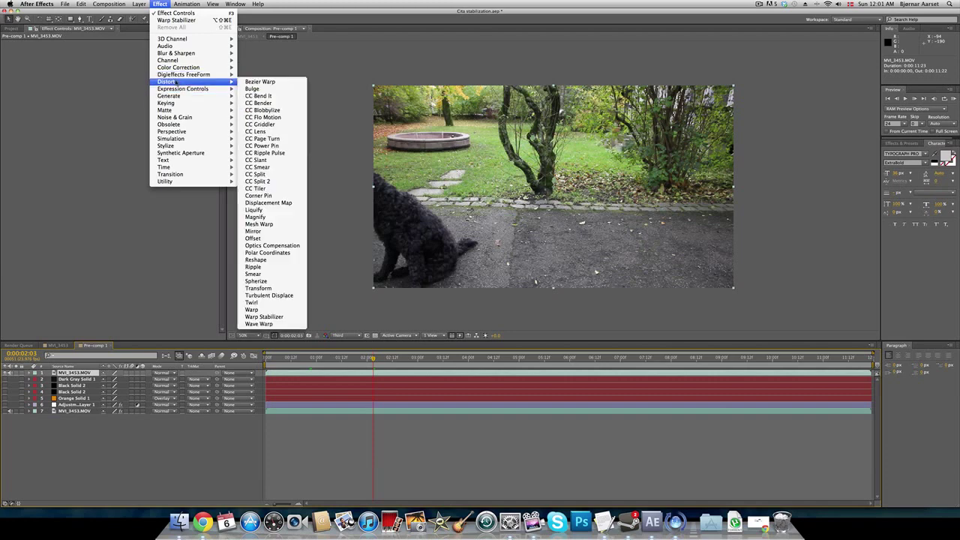
click(266, 318)
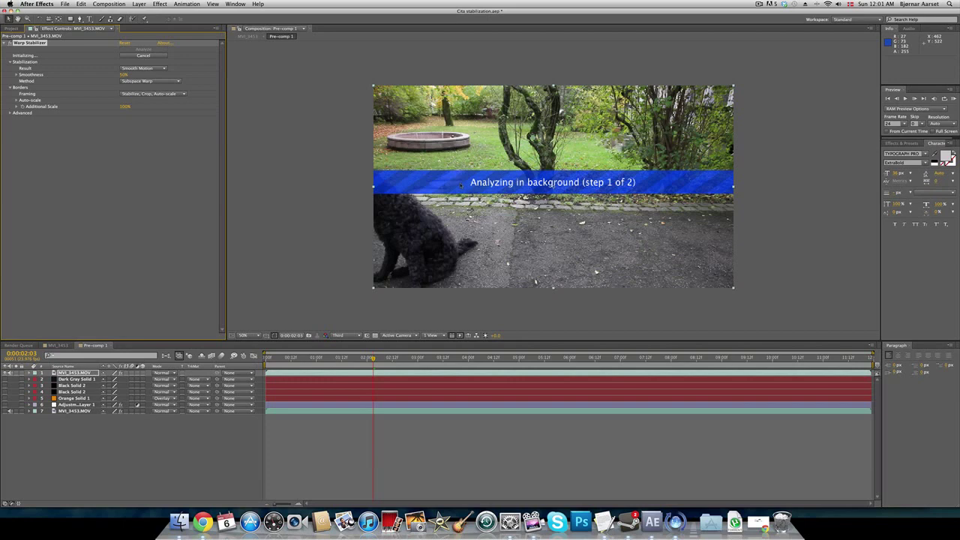
- Check the Black Solid 2 and adjustment layers, then reselect the top clip during analysis
click(299, 390)
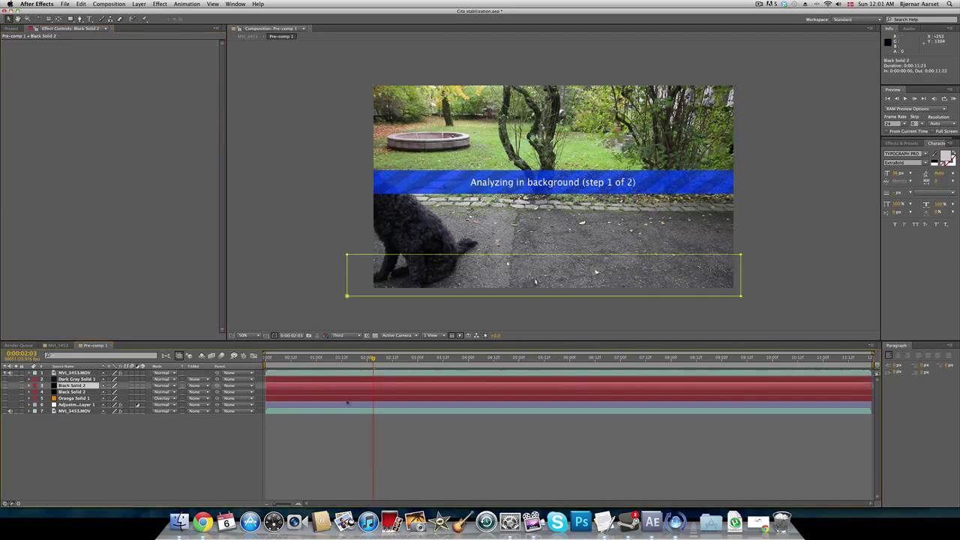
click(325, 407)
click(306, 390)
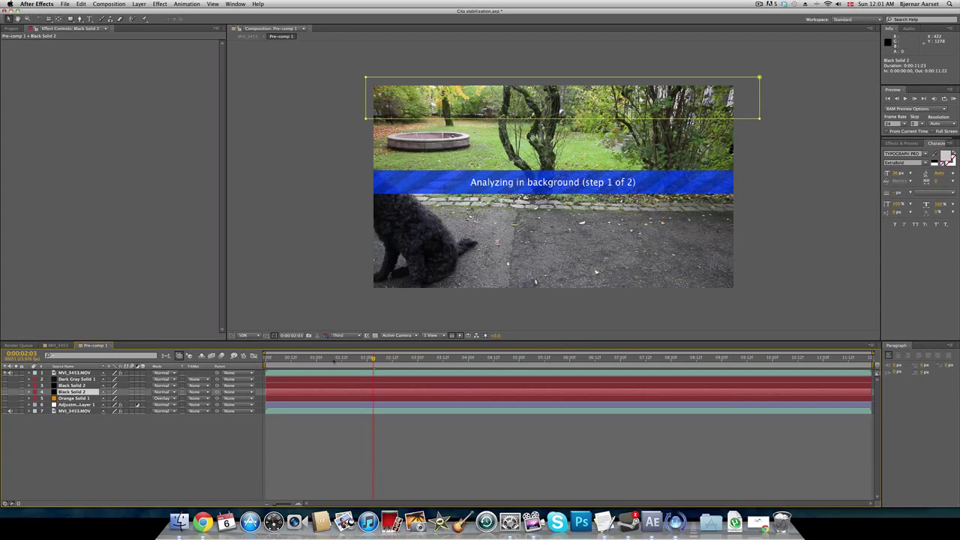
click(307, 374)
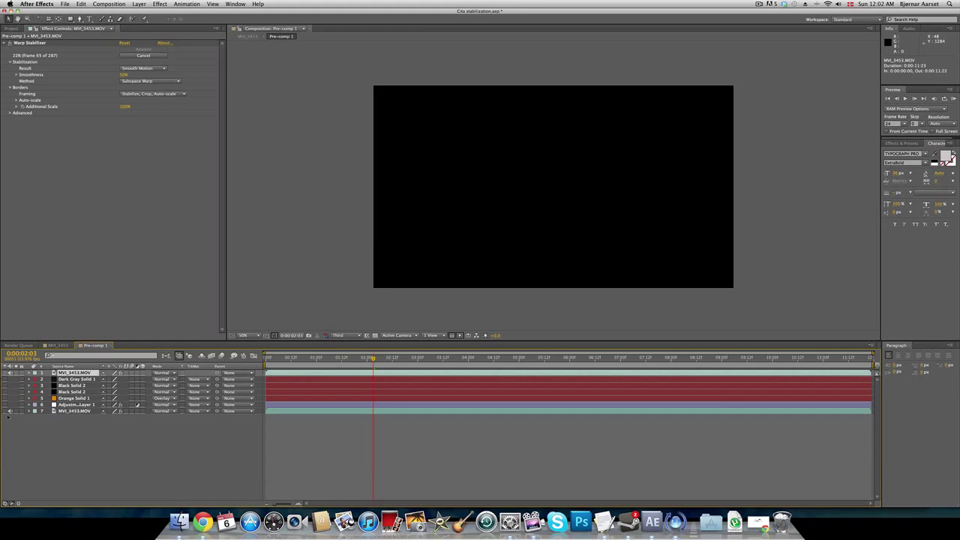
- Select the bottom MVI_3453.MOV clip, toggle the black bar, and nudge it down about 25 pixels
click(8, 417)
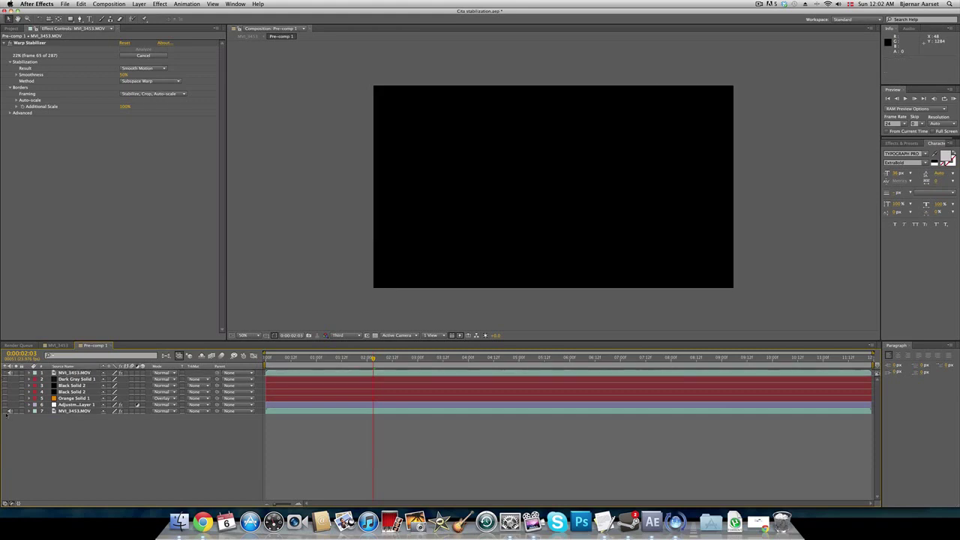
click(292, 412)
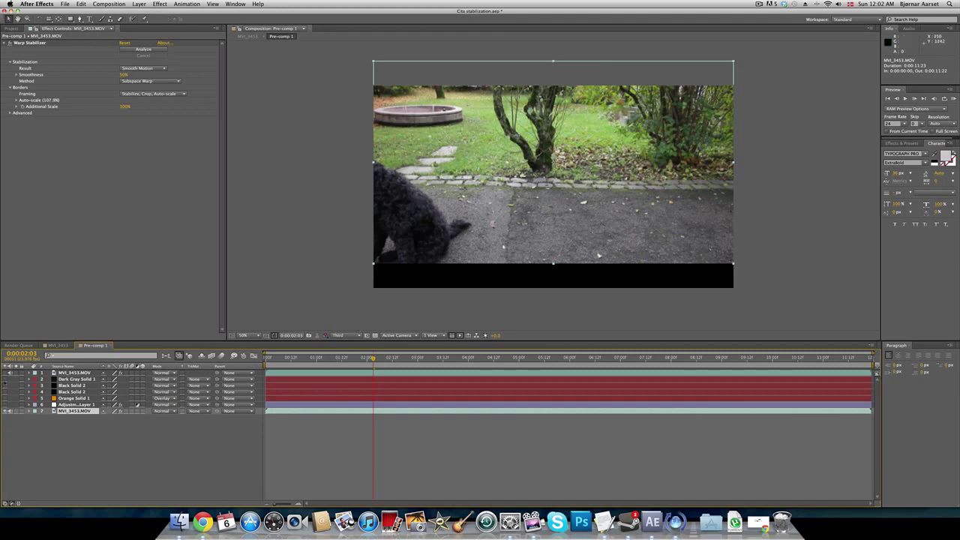
click(4, 385)
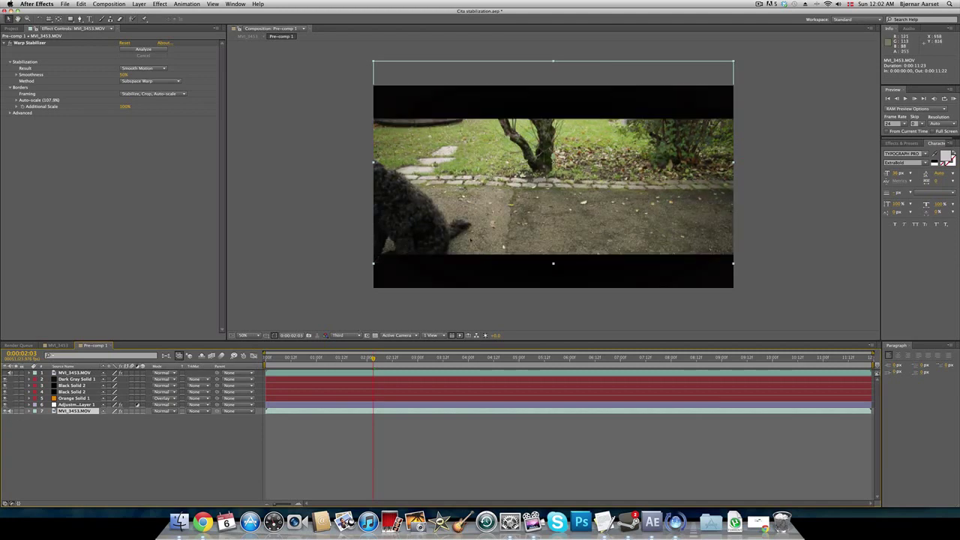
click(4, 385)
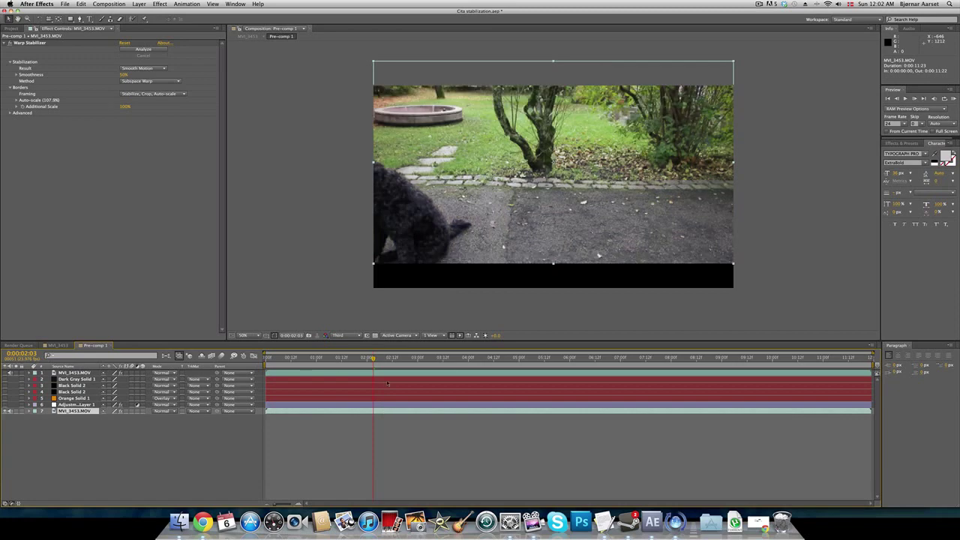
drag(453, 105, 453, 124)
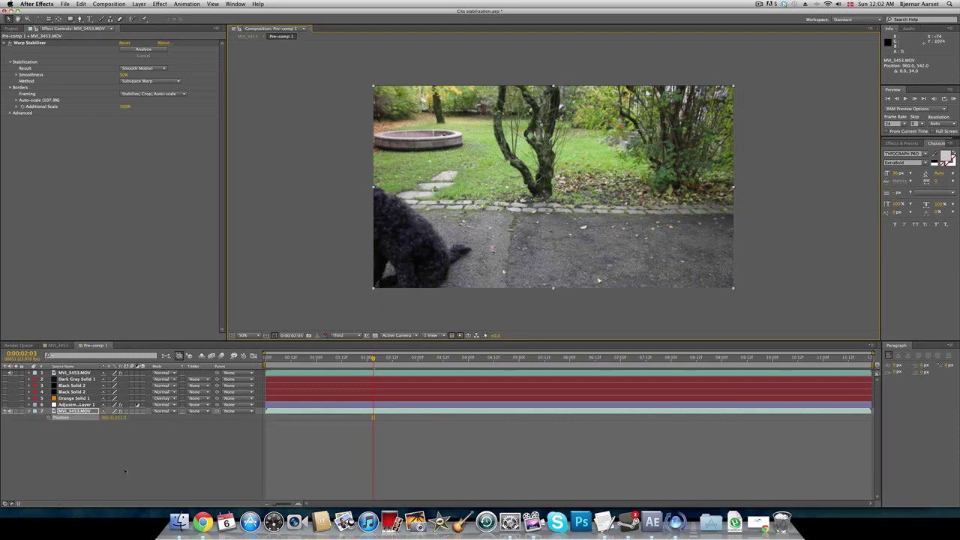
key(End)
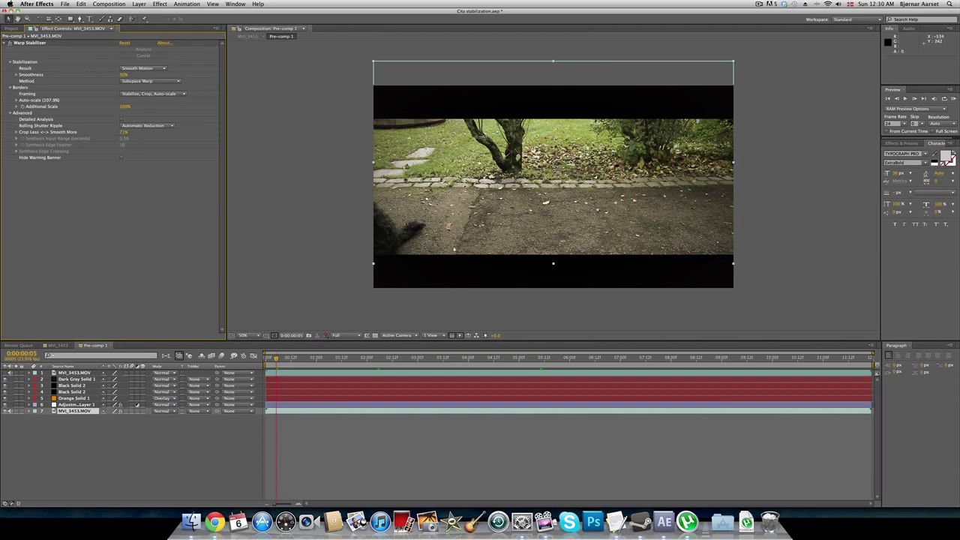
click(287, 359)
click(408, 358)
click(557, 358)
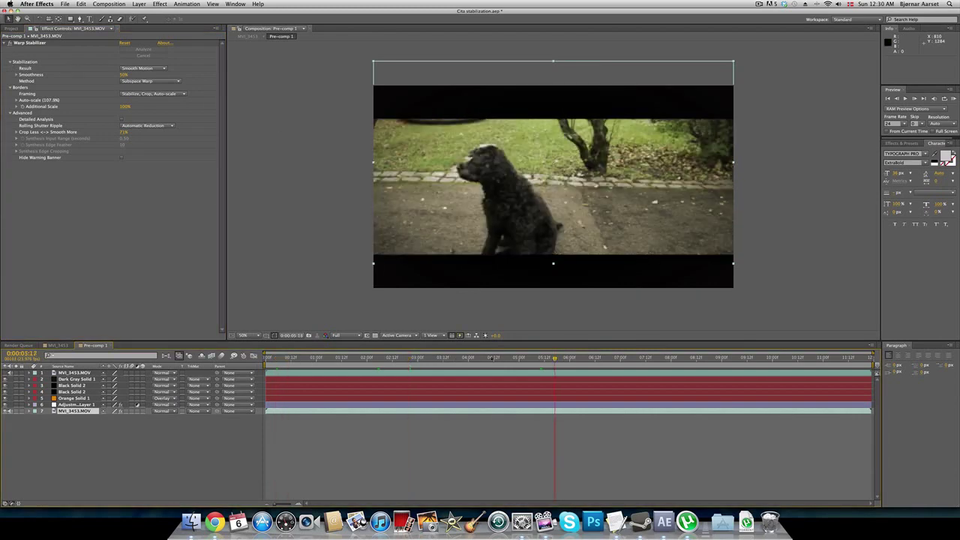
mouse_move(492, 358)
mouse_down()
mouse_move(448, 358)
mouse_move(486, 357)
mouse_up()
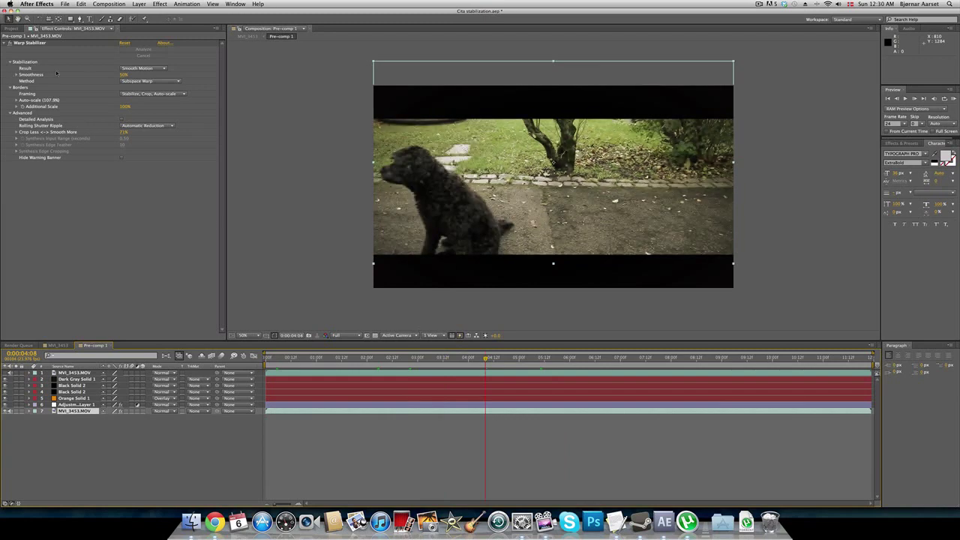
click(139, 68)
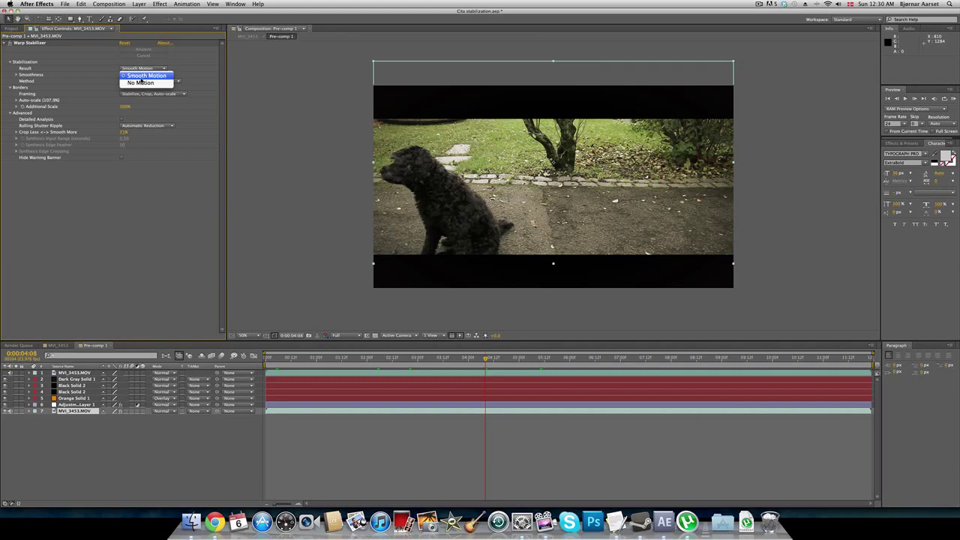
click(90, 72)
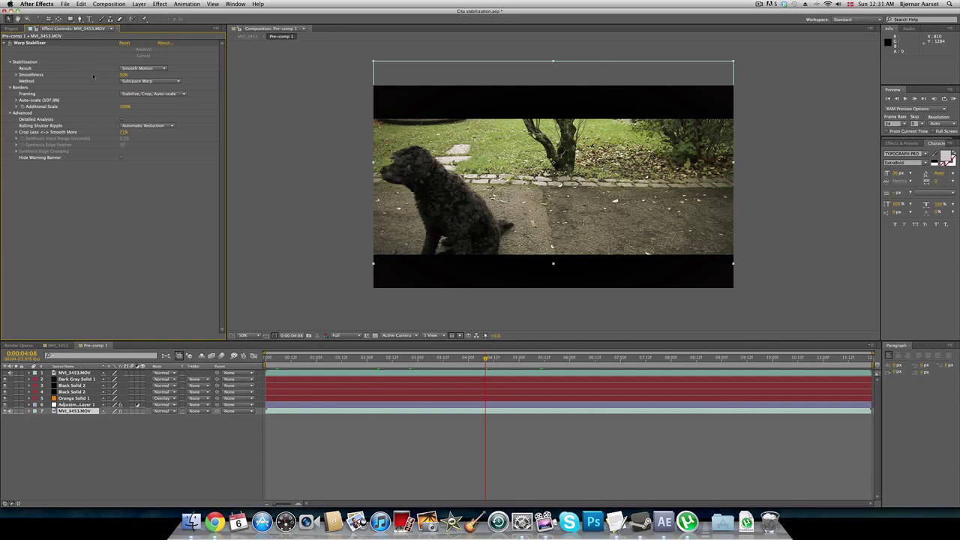
click(142, 68)
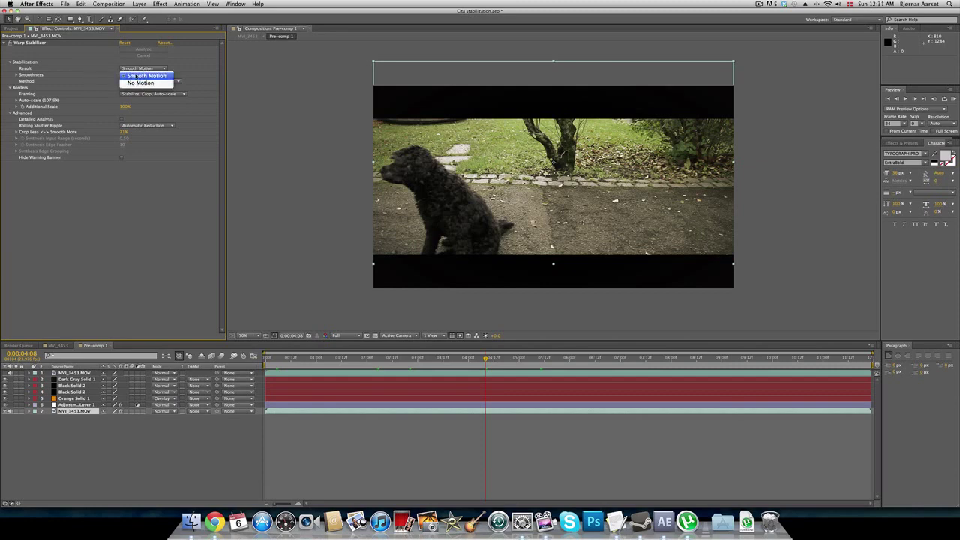
click(141, 76)
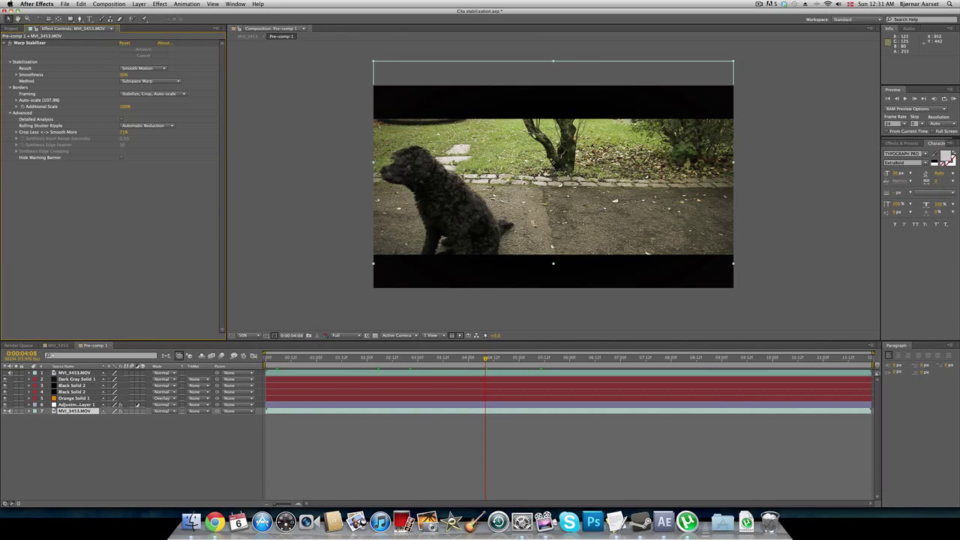
click(155, 83)
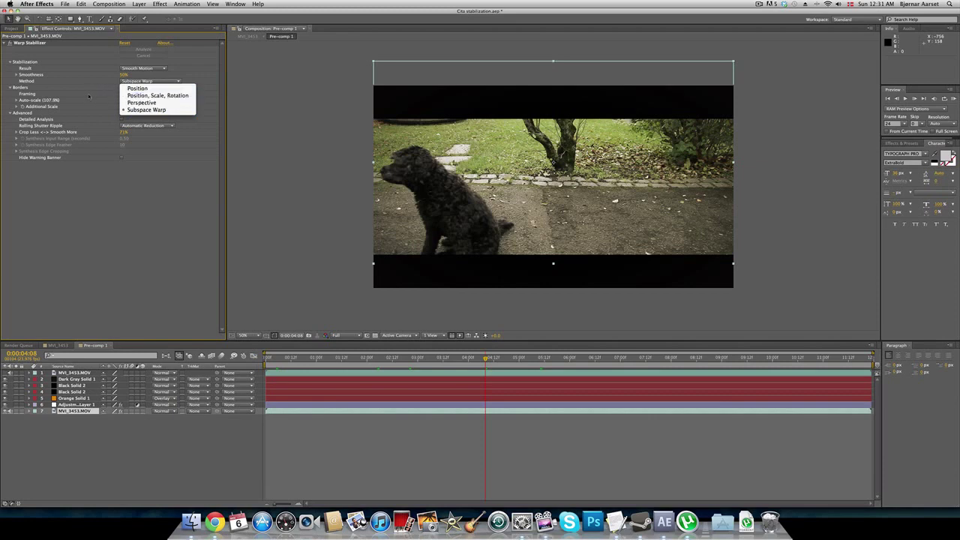
click(87, 97)
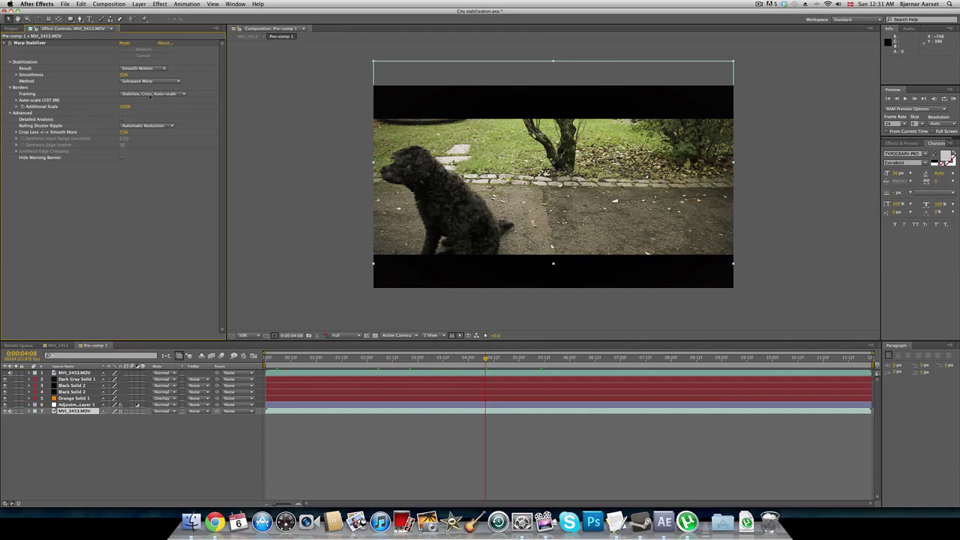
- Set Warp Stabilizer framing to Stabilize Only and preview the clip
click(156, 95)
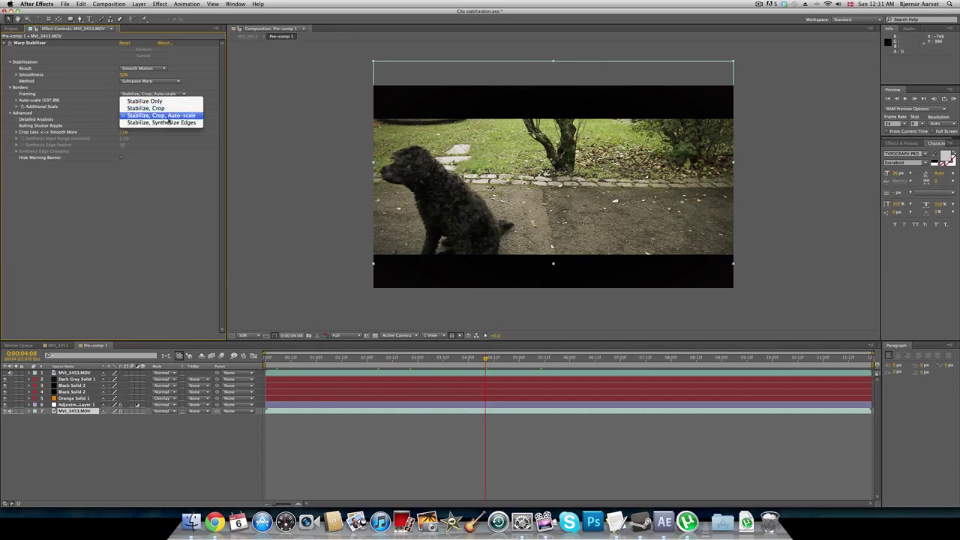
click(146, 101)
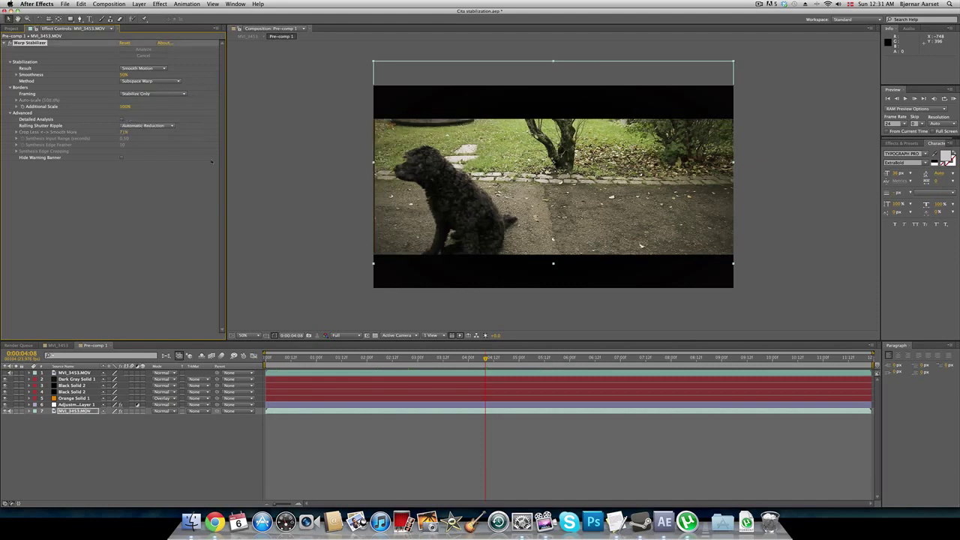
drag(291, 358, 534, 359)
key(space)
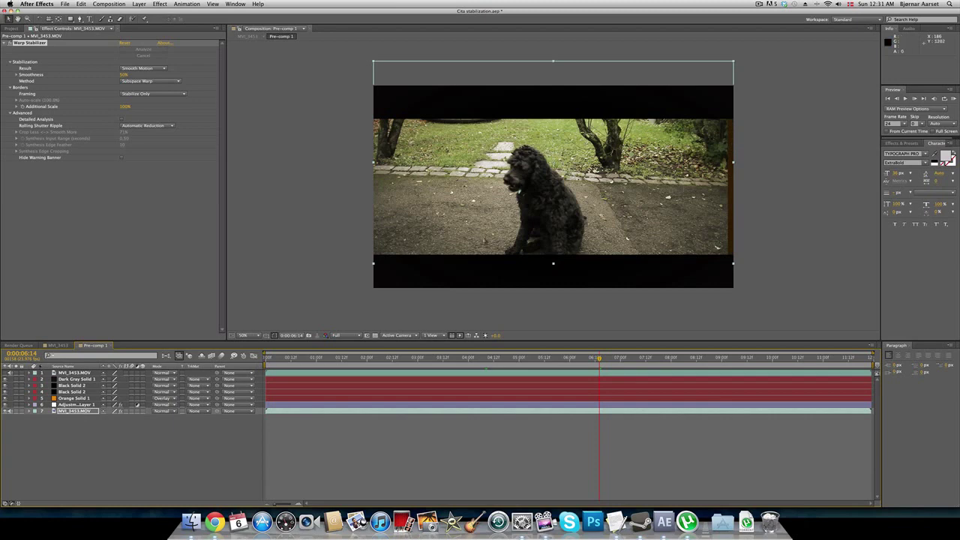
- Hide the letterbox adjustment layer and move the dog footage down to fill the frame
click(4, 405)
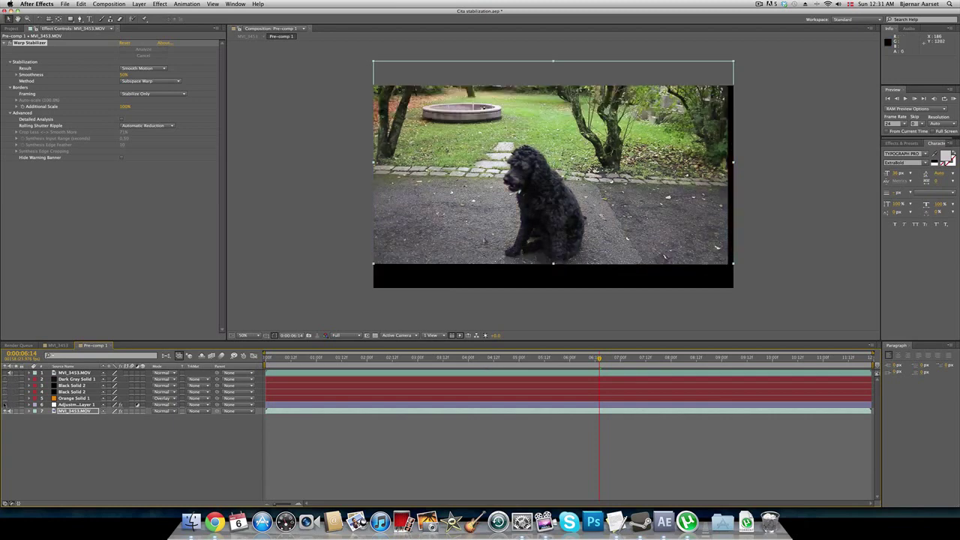
drag(282, 356, 344, 368)
key(space)
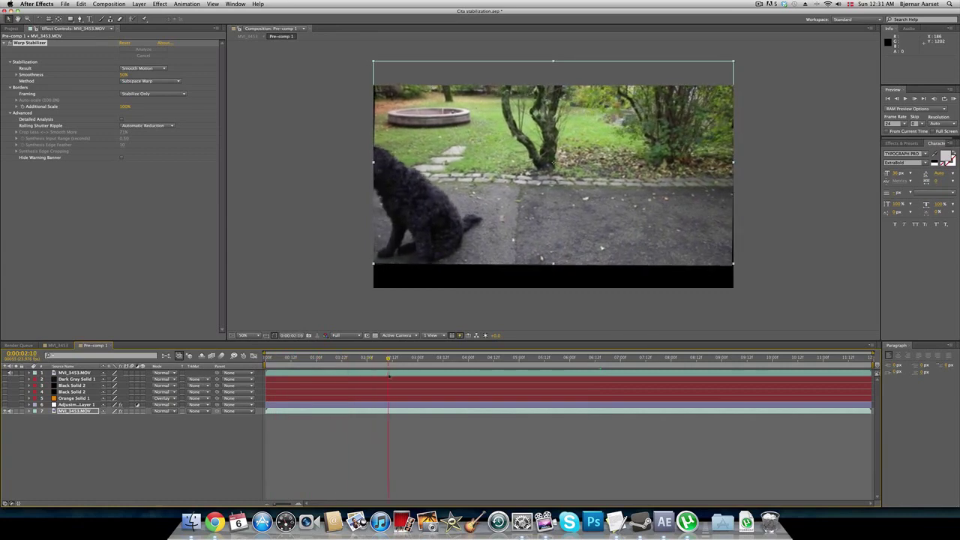
click(451, 223)
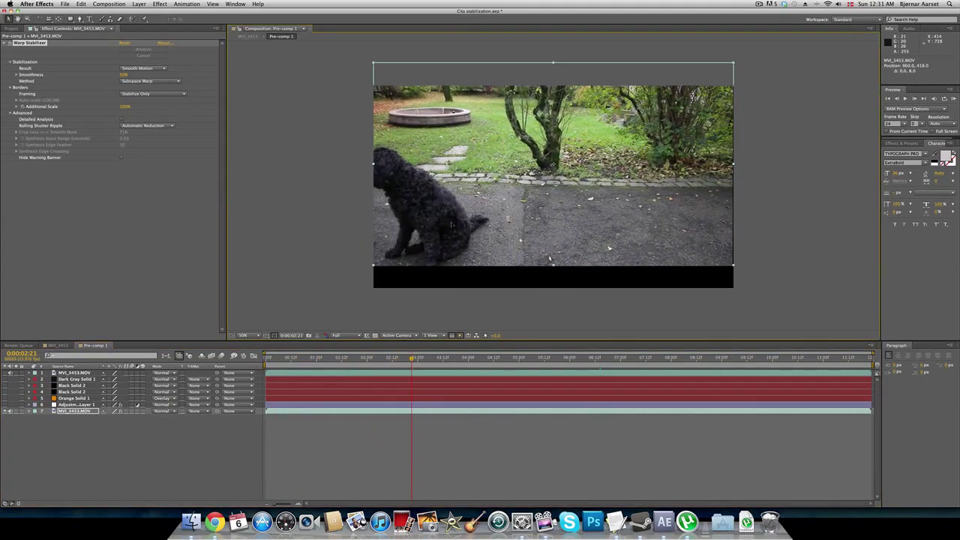
drag(450, 222, 453, 246)
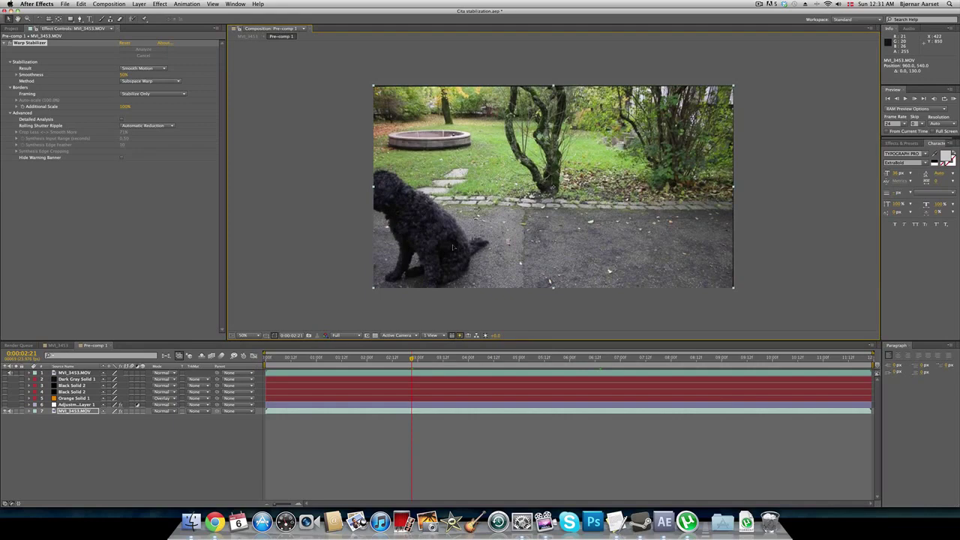
drag(275, 361, 434, 372)
- Switch framing to Stabilize, Crop and preview the result
click(153, 94)
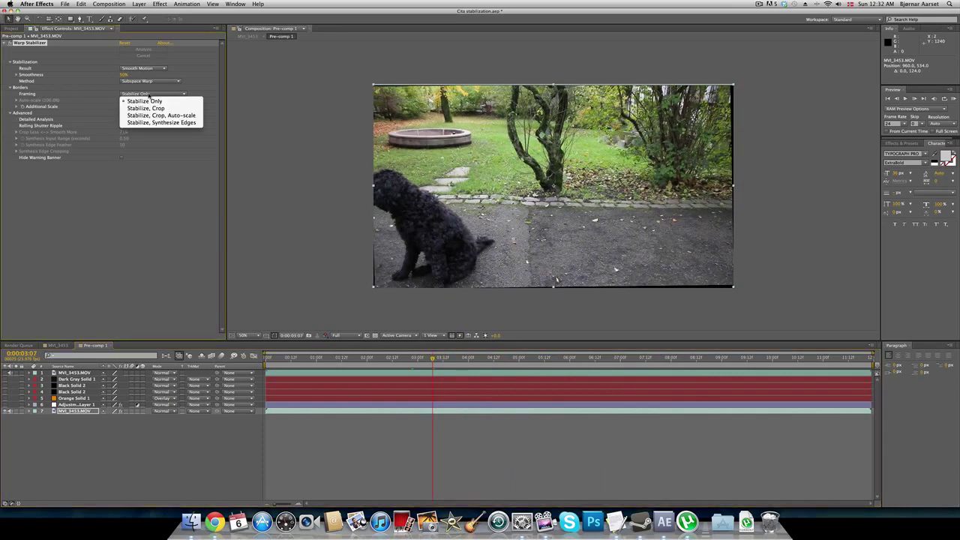
click(242, 150)
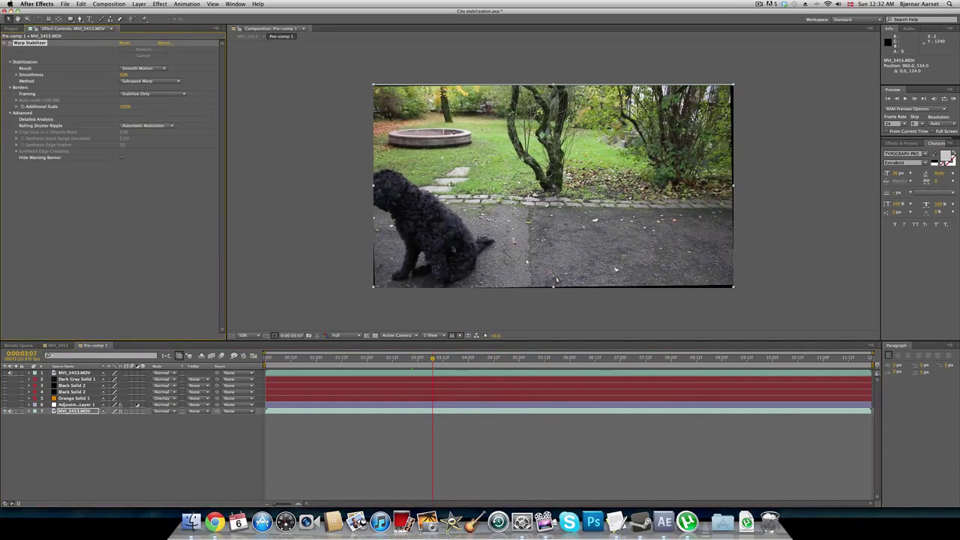
key(space)
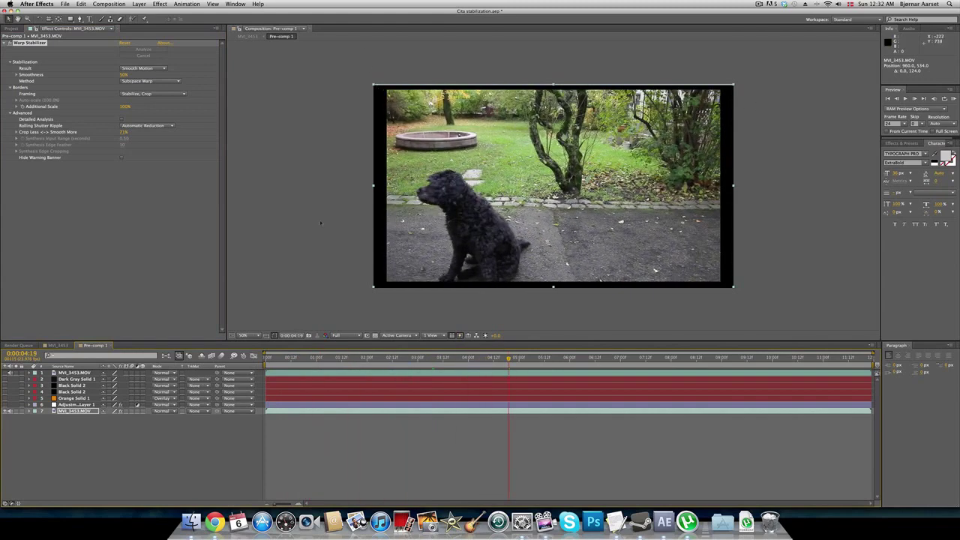
- Change framing to Stabilize, Crop, Auto-scale and preview the stabilized footage
click(154, 93)
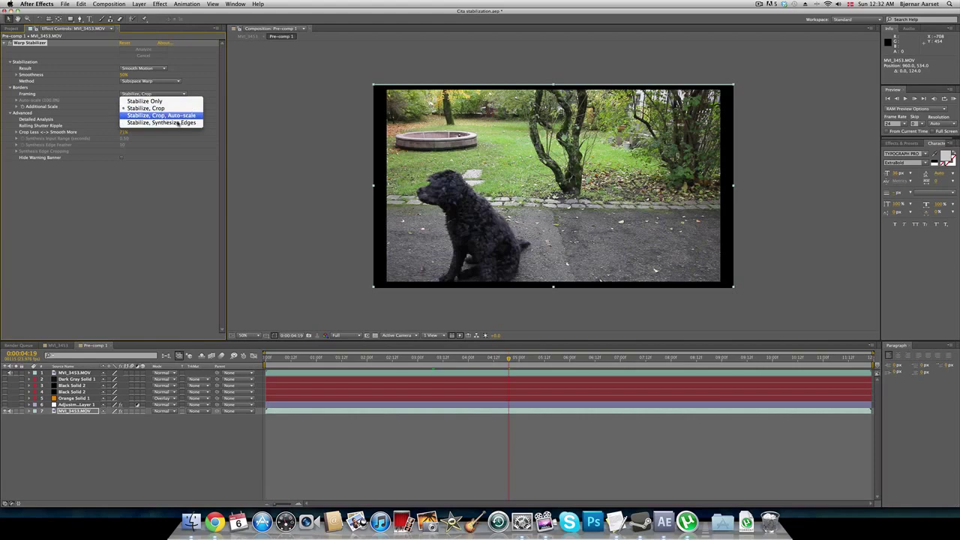
click(226, 211)
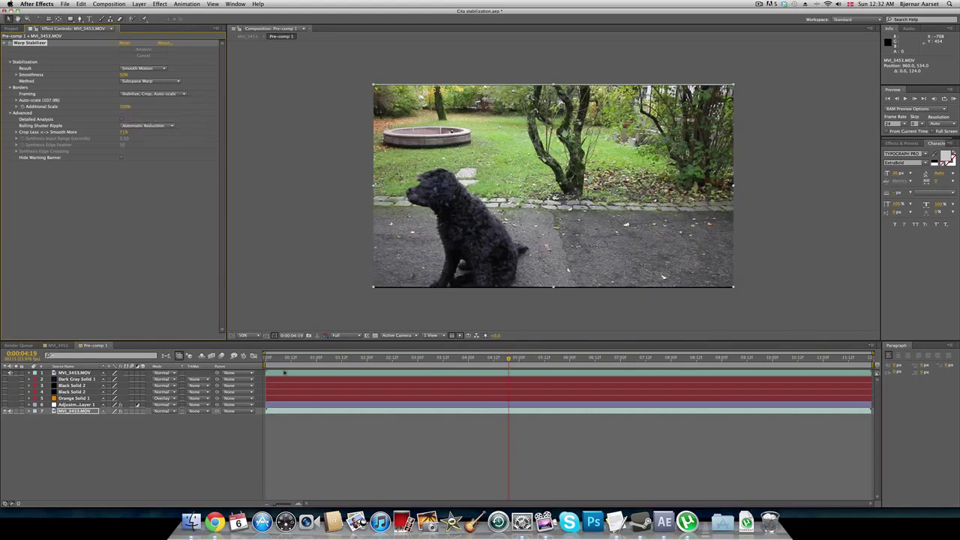
key(space)
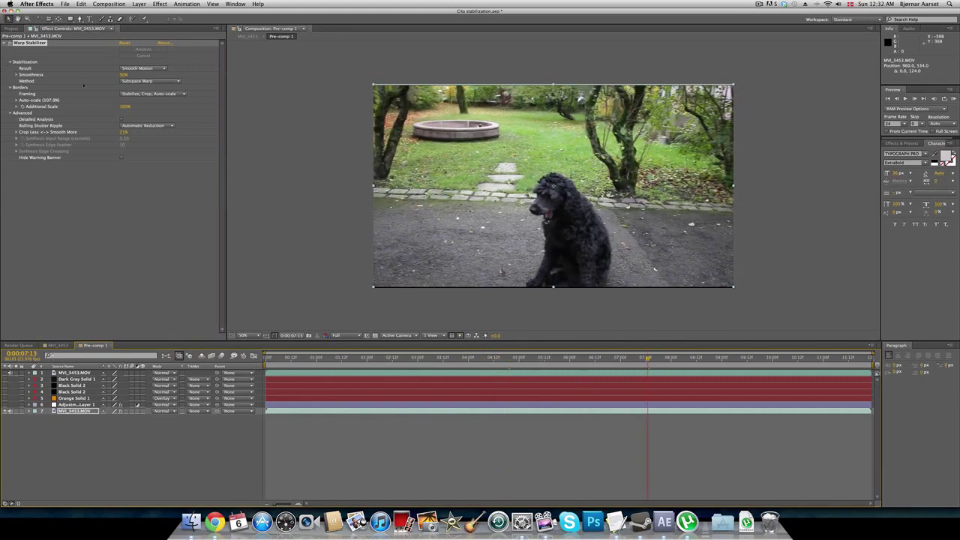
click(145, 95)
key(Escape)
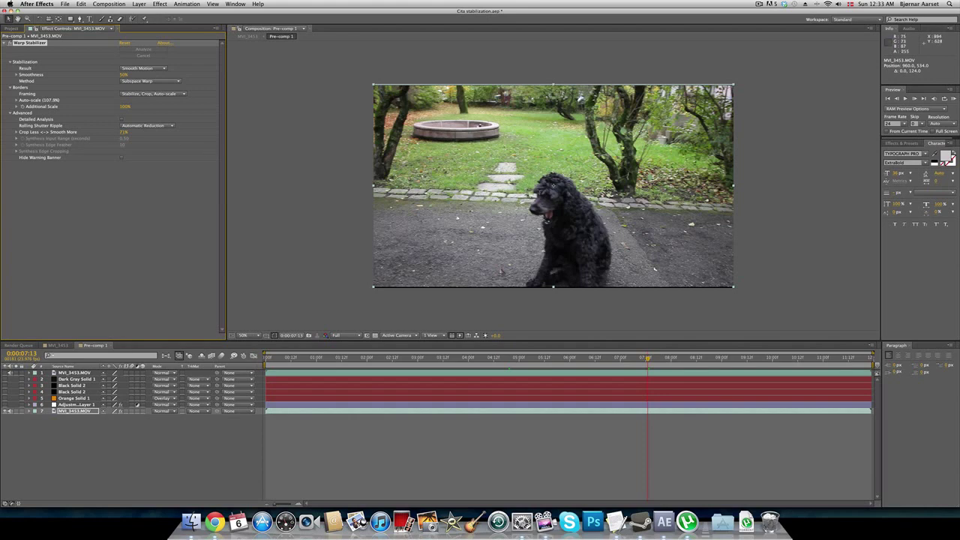
- Keep Rolling Shutter Ripple on Automatic Reduction and nudge the Crop Less <-> Smooth More value
click(160, 128)
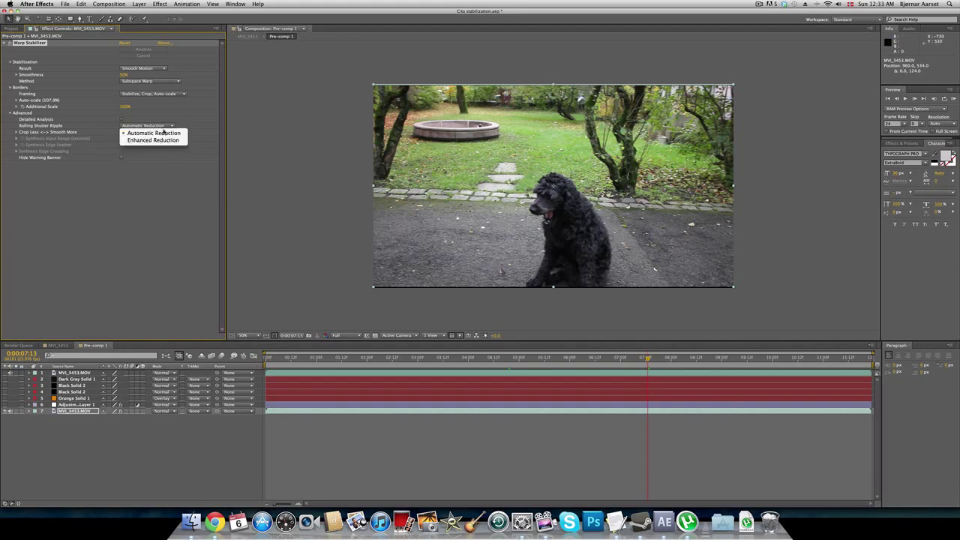
click(159, 227)
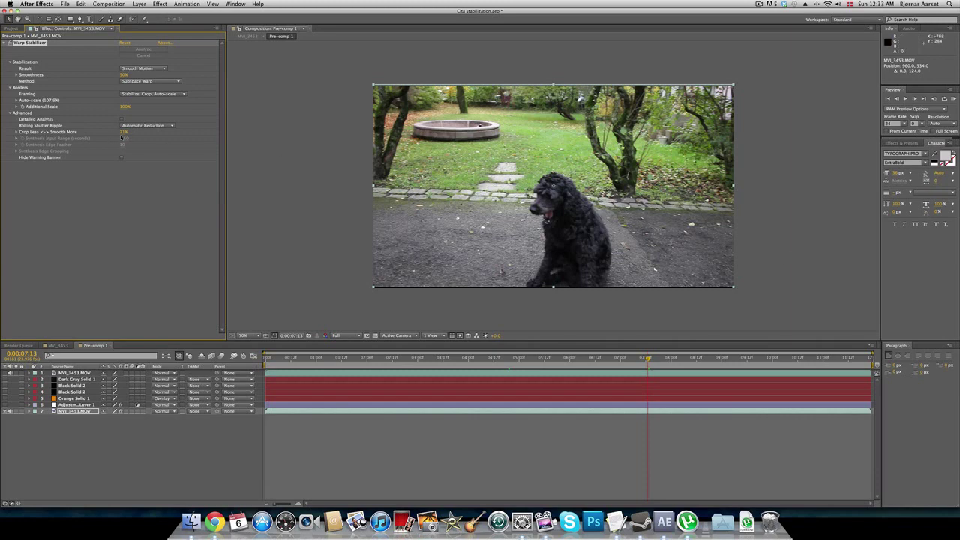
mouse_move(150, 139)
mouse_down()
mouse_move(119, 139)
mouse_move(154, 138)
mouse_up()
- Collapse the Advanced, Borders and Stabilization groups in Effect Controls
click(10, 113)
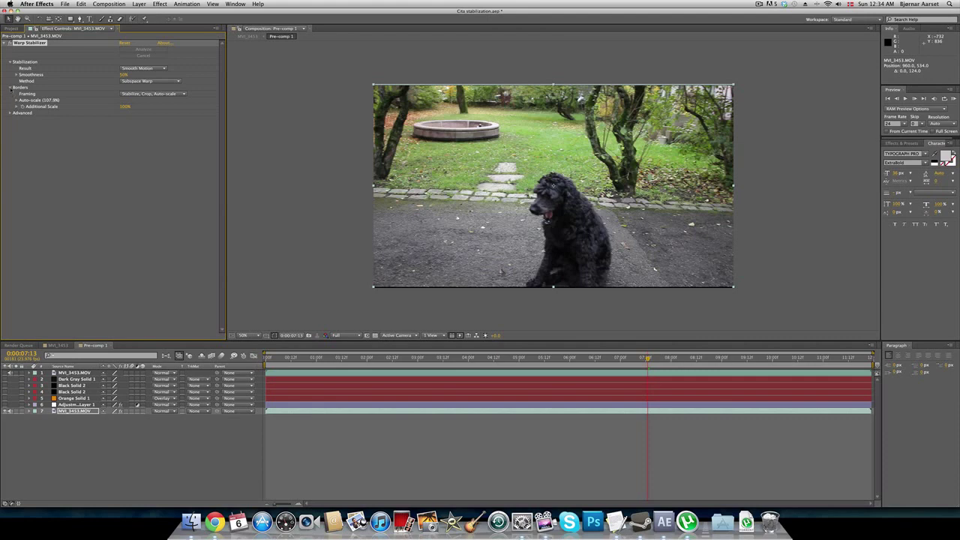
click(11, 87)
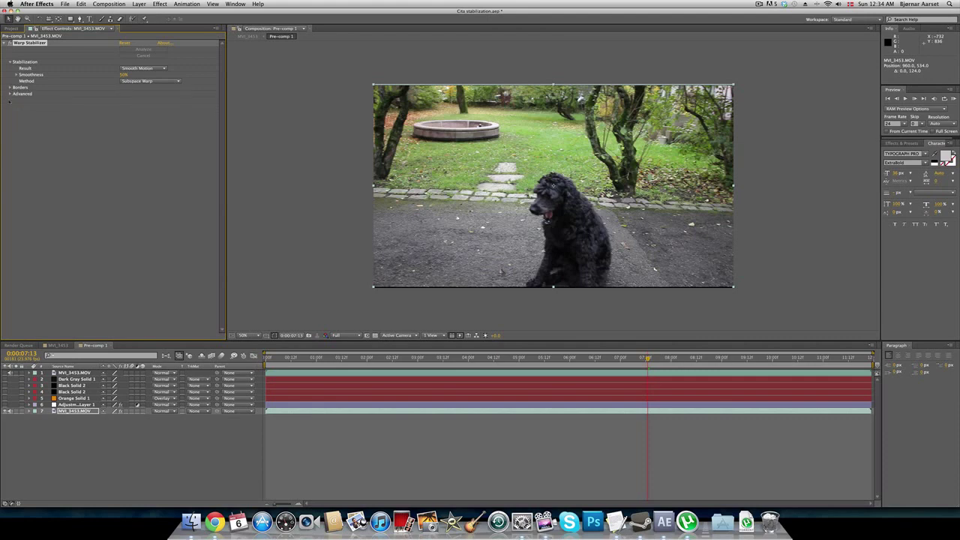
click(11, 62)
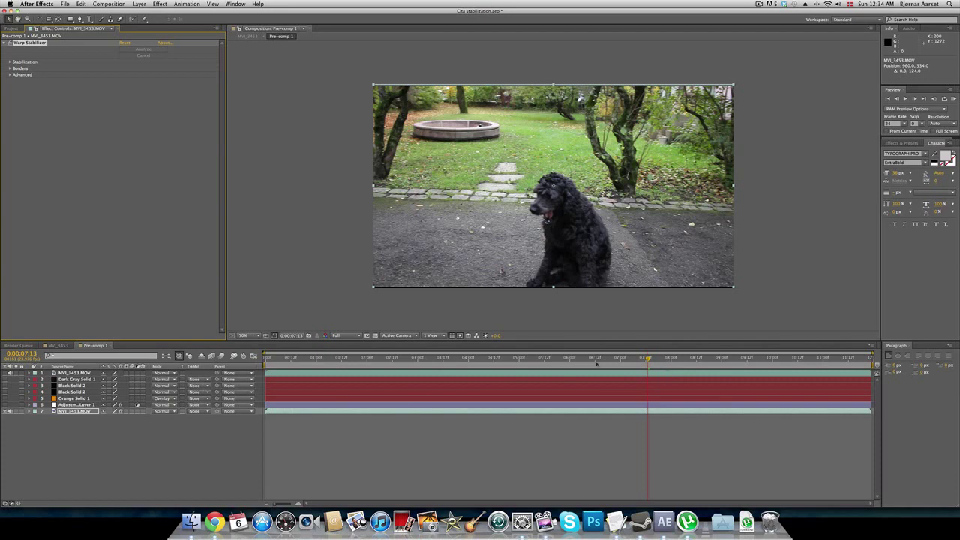
- Scrub and play back the stabilized dog footage
drag(279, 361, 532, 360)
key(space)
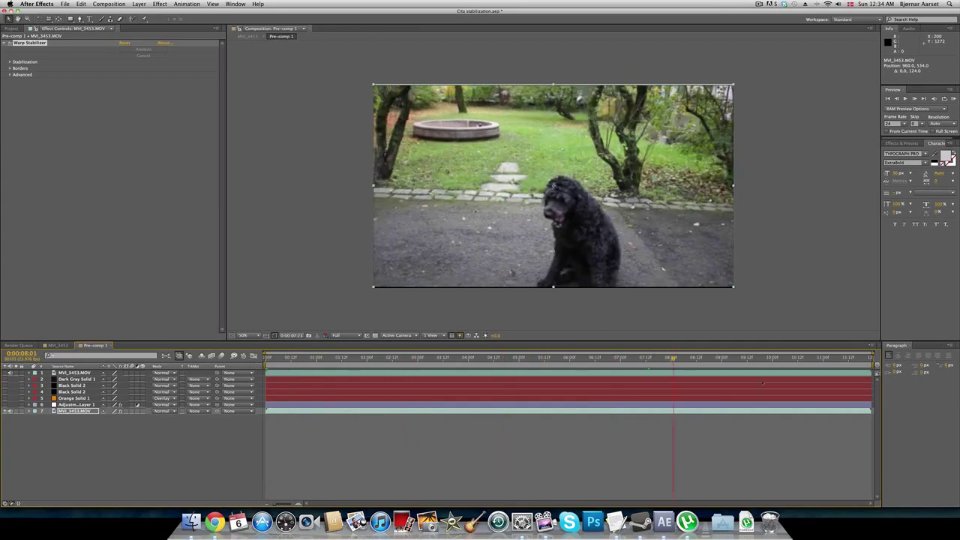
drag(762, 383, 754, 362)
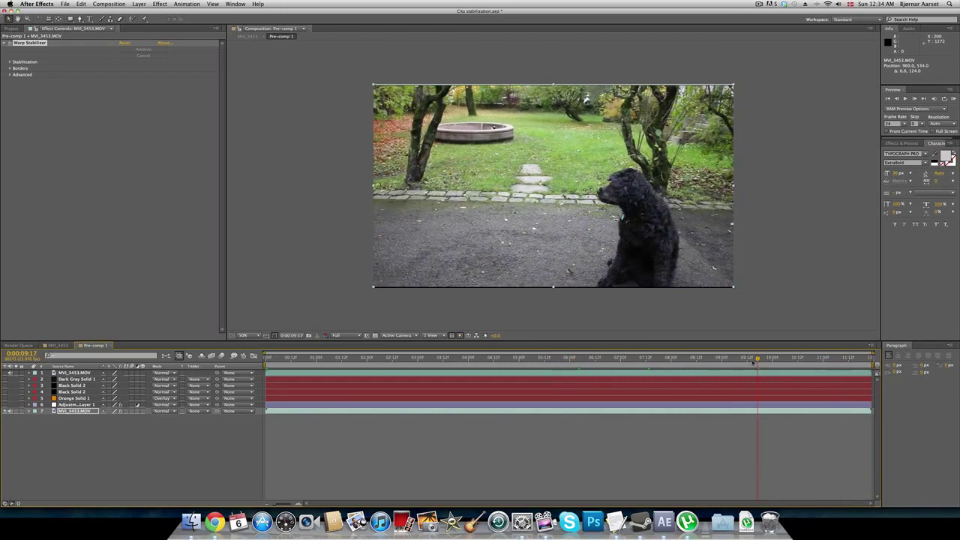